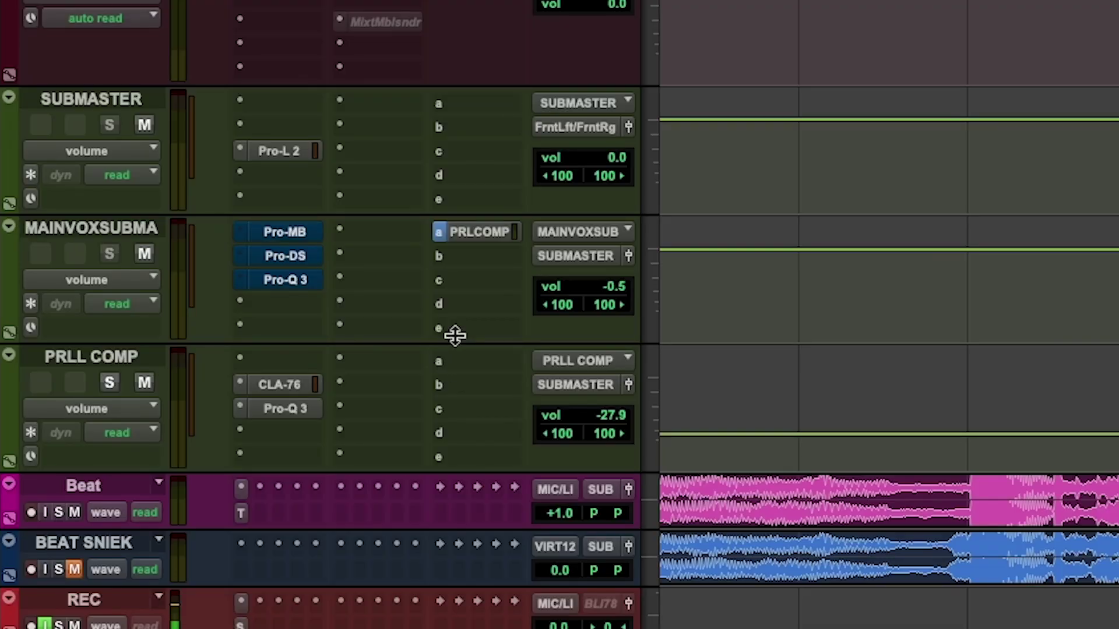
Step: Open the PRLCOMP send on the MAINVOXSUBMA track, select the PRLL COMP track and open its CLA-76 compressor
{"action": "left_click", "coordinate": [477, 232]}
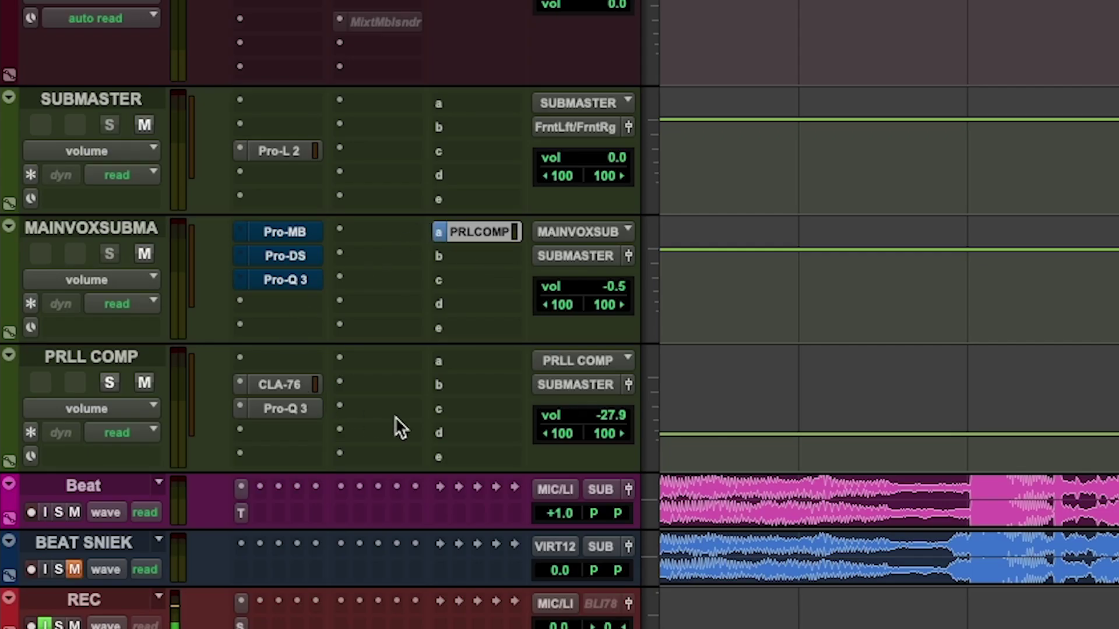
{"action": "left_click", "coordinate": [81, 356]}
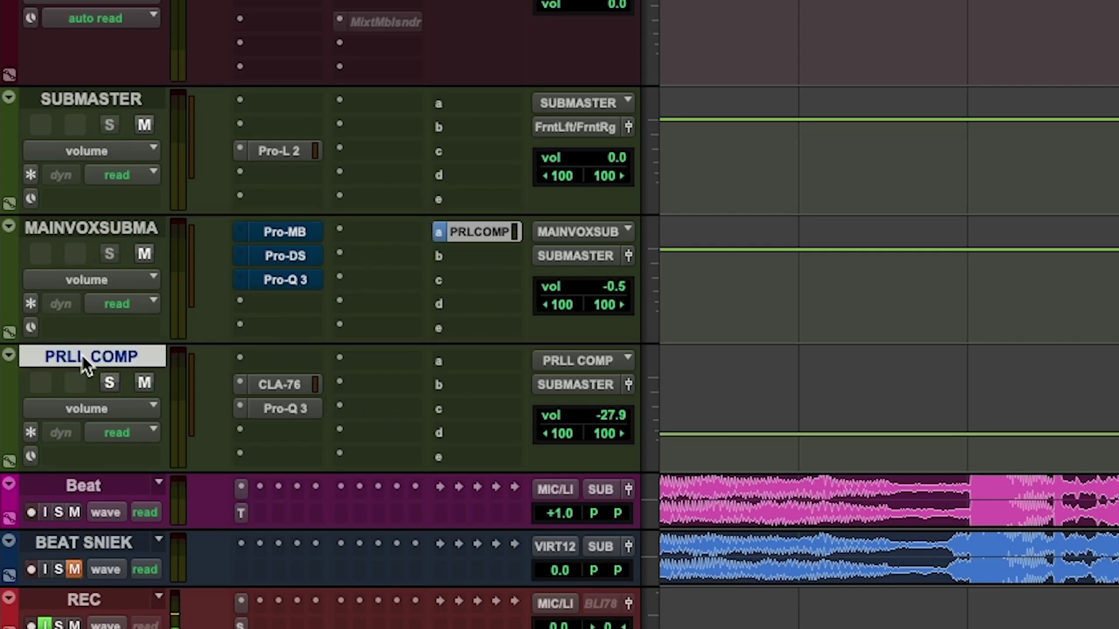
{"action": "left_click", "coordinate": [271, 385]}
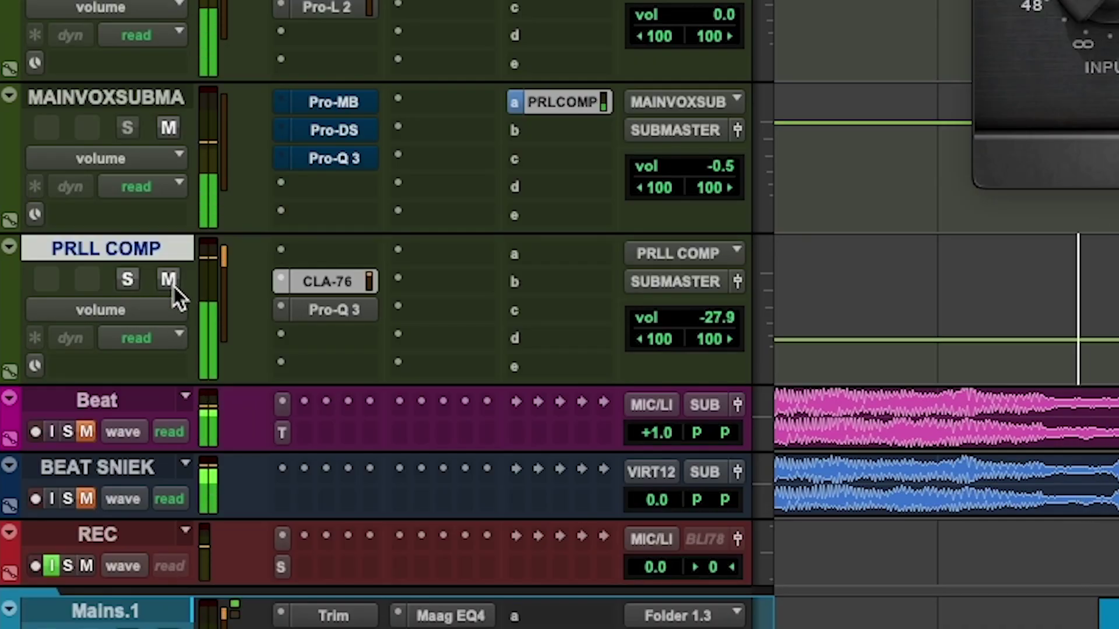
Step: Compare the PRLL COMP track muted and unmuted, including at -4.0 dB, and set its volume to -25.9 dB
{"action": "left_click", "coordinate": [171, 281]}
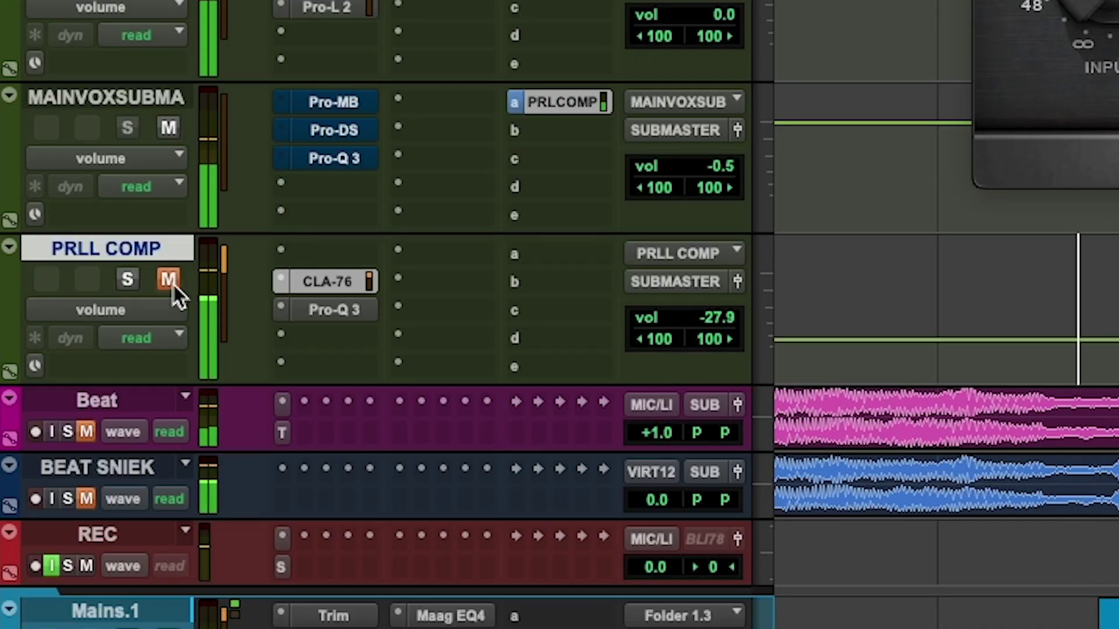
{"action": "left_click", "coordinate": [171, 281]}
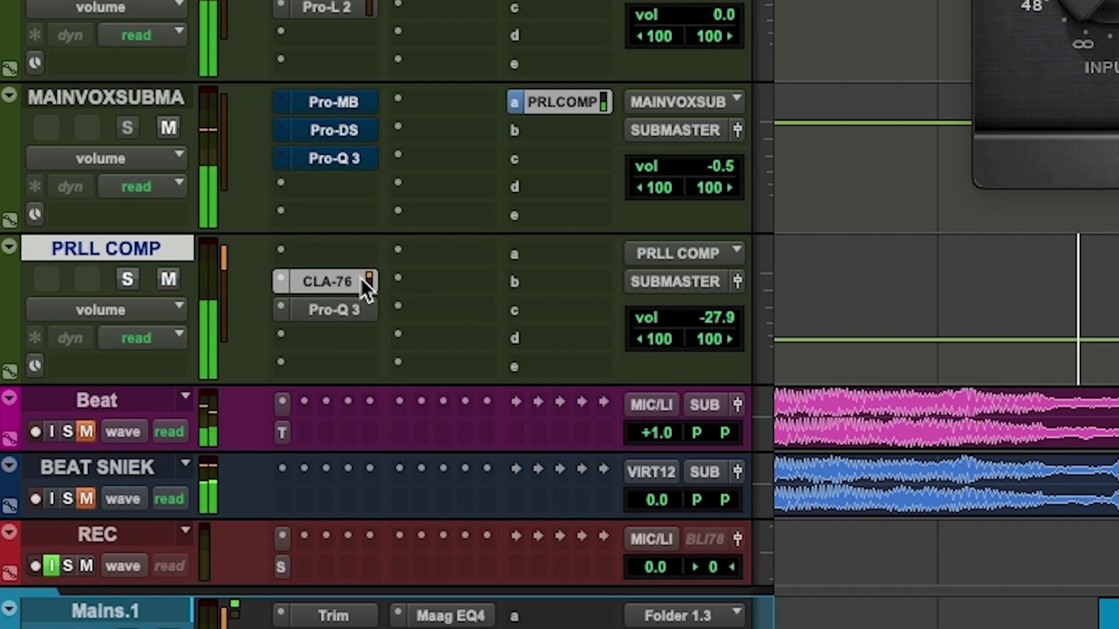
{"action": "left_click_drag", "start_coordinate": [706, 313], "coordinate": [711, 265]}
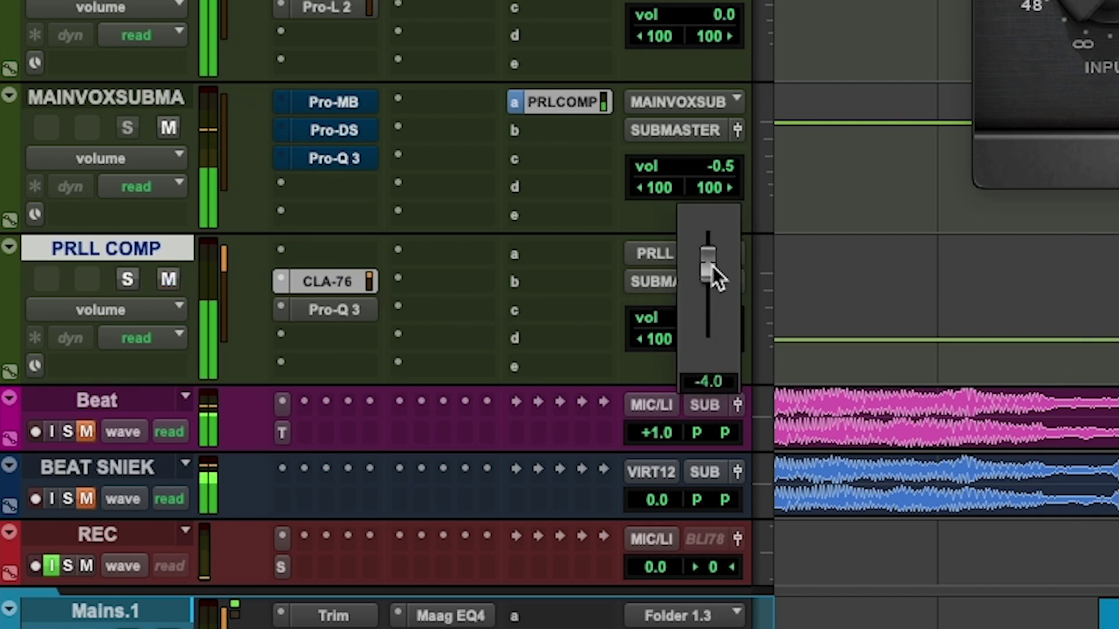
{"action": "left_click", "coordinate": [168, 280]}
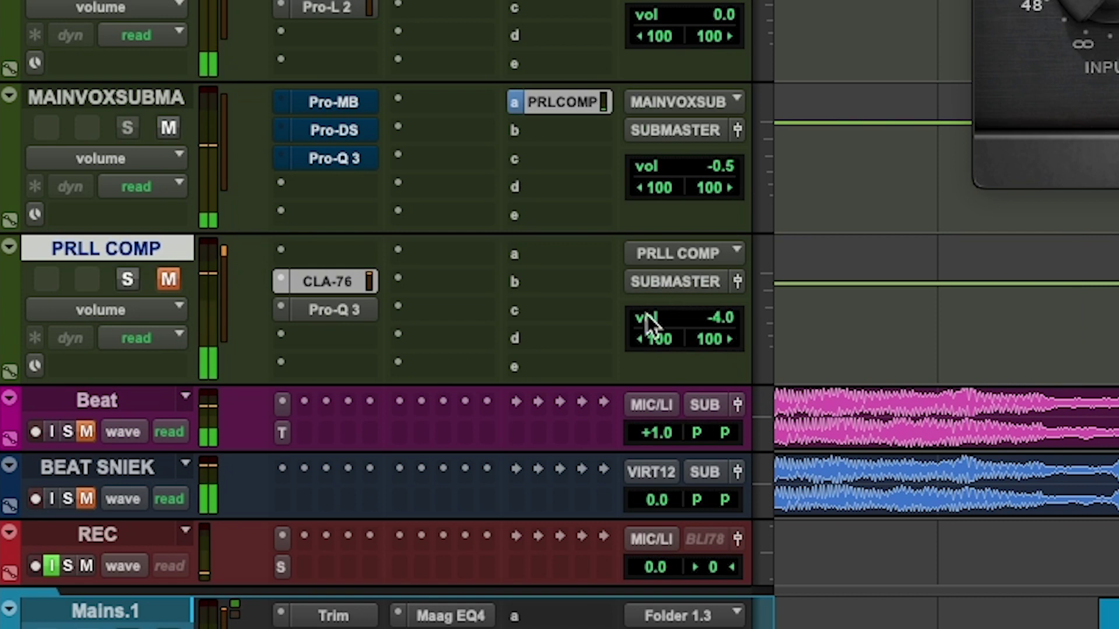
{"action": "left_click", "coordinate": [169, 280]}
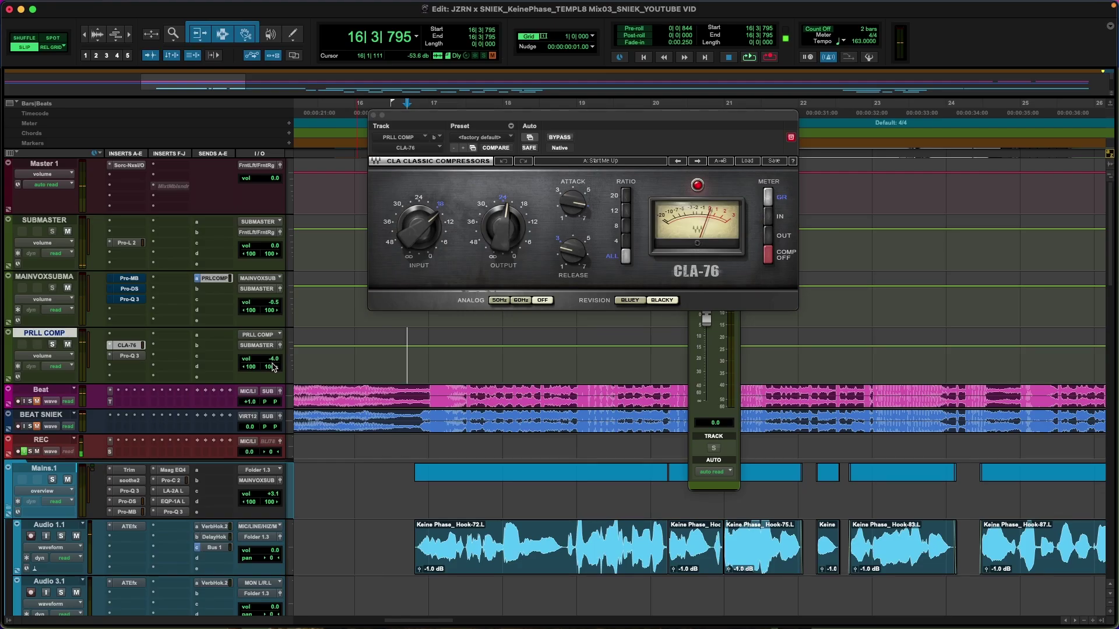
{"action": "left_click_drag", "start_coordinate": [273, 367], "coordinate": [273, 370]}
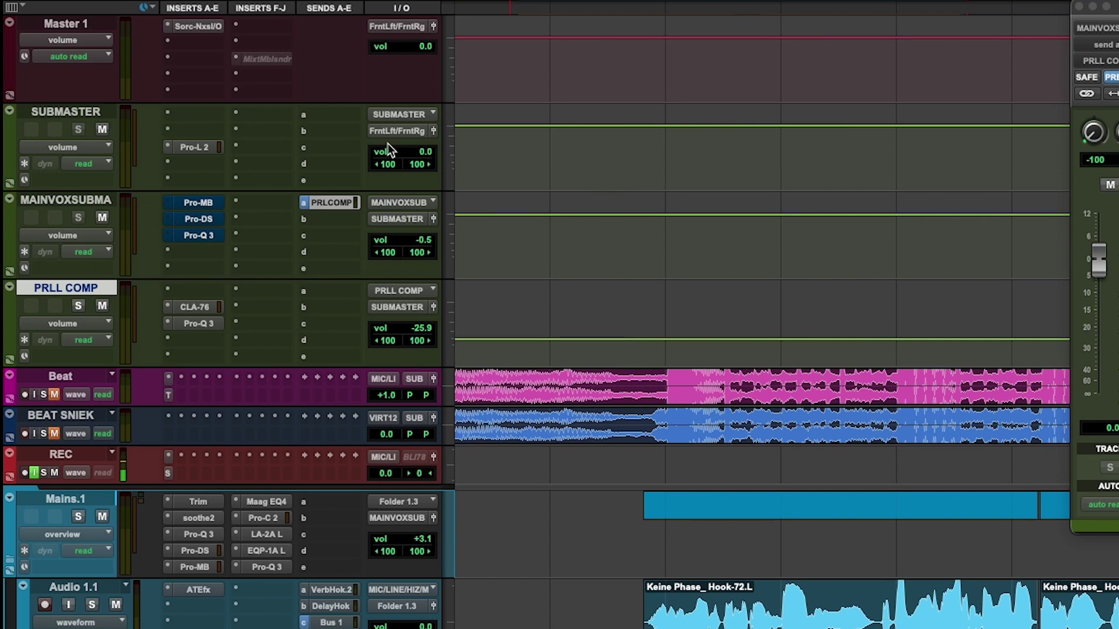
Step: Select the Verb Hook track in the FX folder and open its ValhallaVintageVerb reverb
{"action": "scroll", "coordinate": [352, 239], "scroll_direction": "down", "scroll_amount": 1}
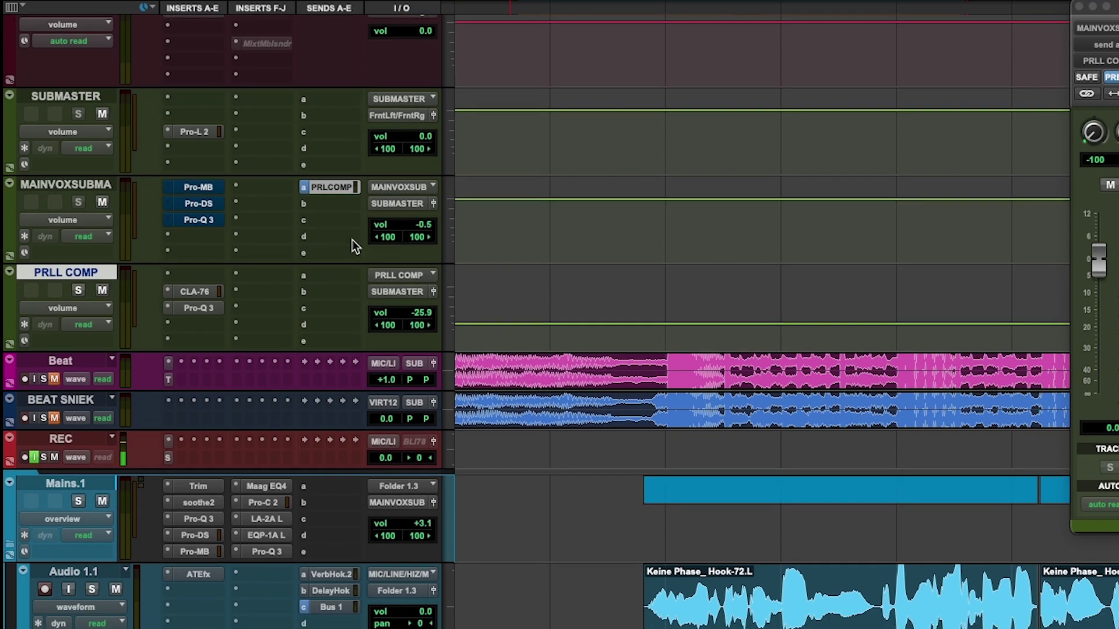
{"action": "scroll", "coordinate": [303, 296], "scroll_direction": "down", "scroll_amount": 15}
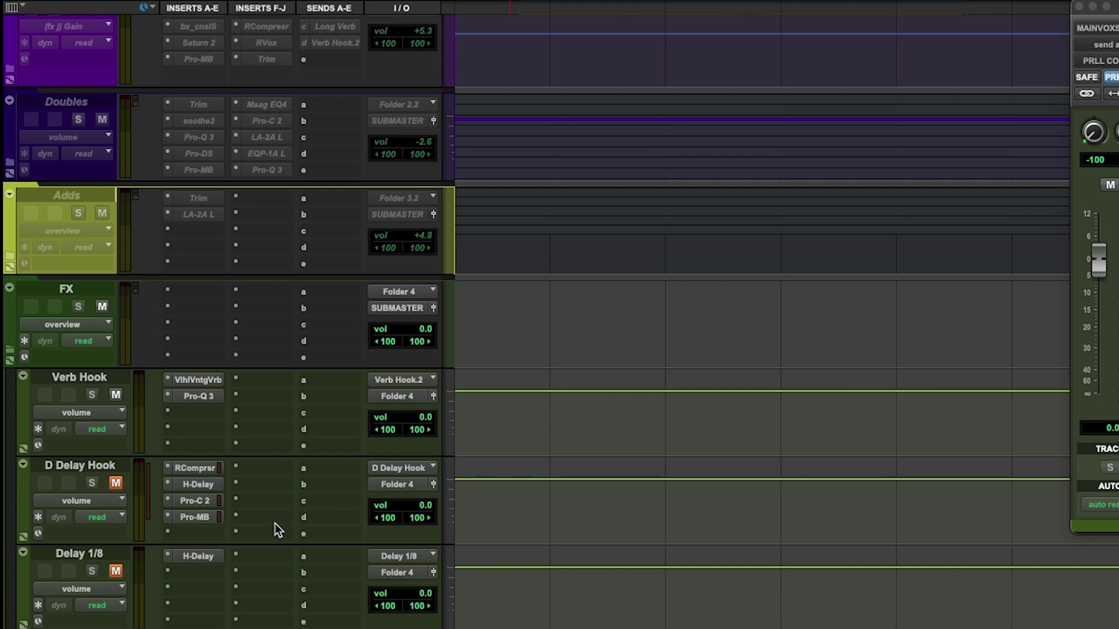
{"action": "scroll", "coordinate": [175, 443], "scroll_direction": "down", "scroll_amount": 1}
{"action": "left_click", "coordinate": [90, 369]}
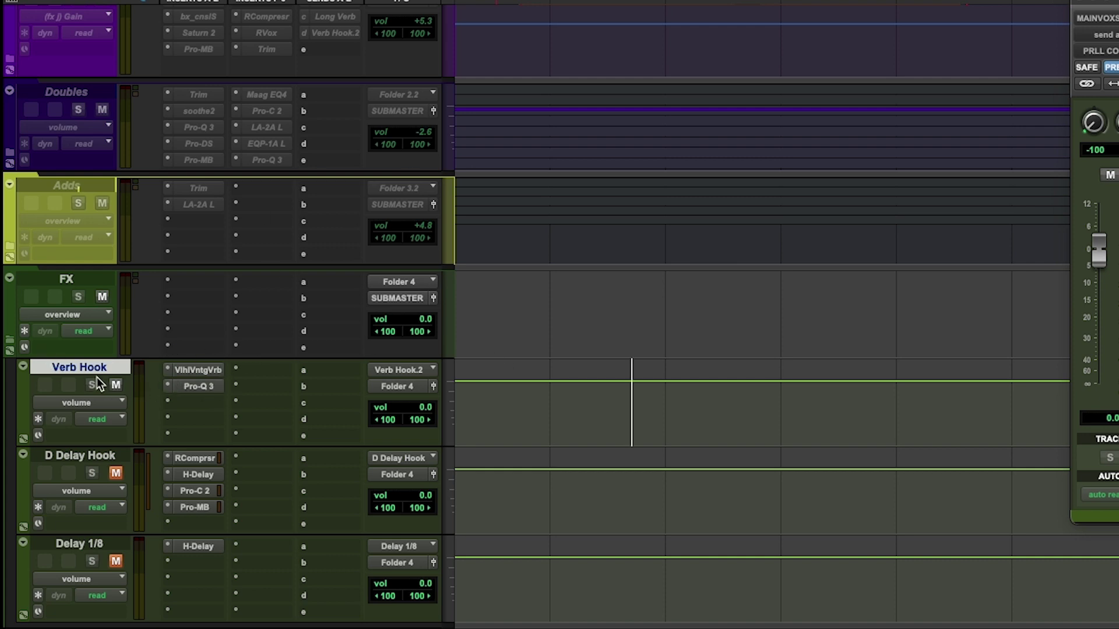
{"action": "left_click", "coordinate": [187, 371]}
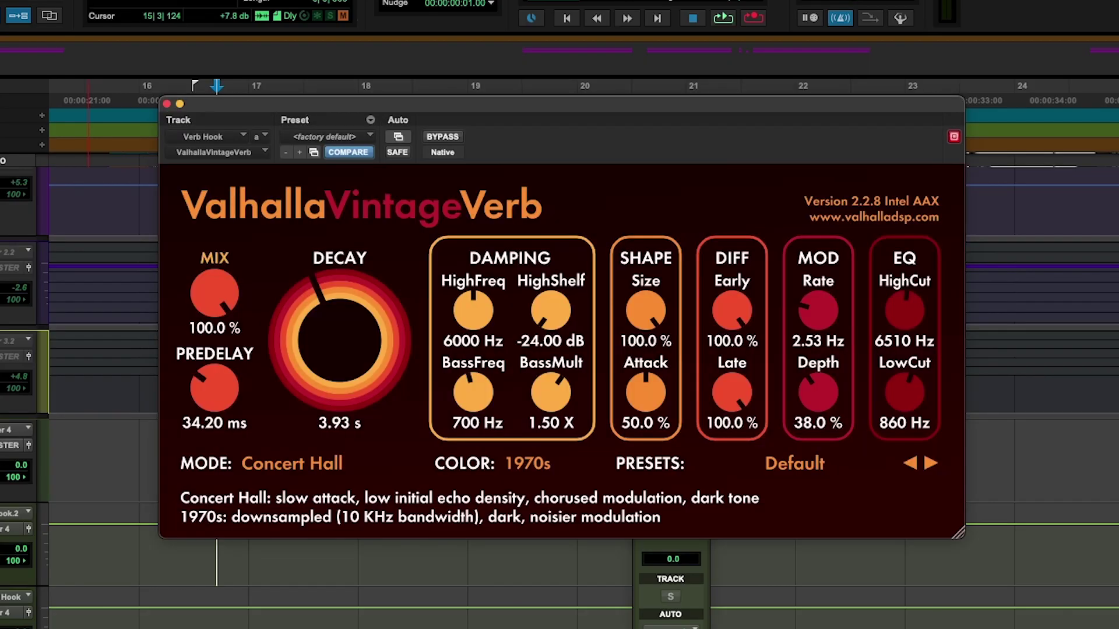
Step: Collapse the ADLIPS FOLDER track and examine the predelay setting in Verb Hook's ValhallaVintageVerb
{"action": "scroll", "coordinate": [80, 350], "scroll_direction": "up", "scroll_amount": 3}
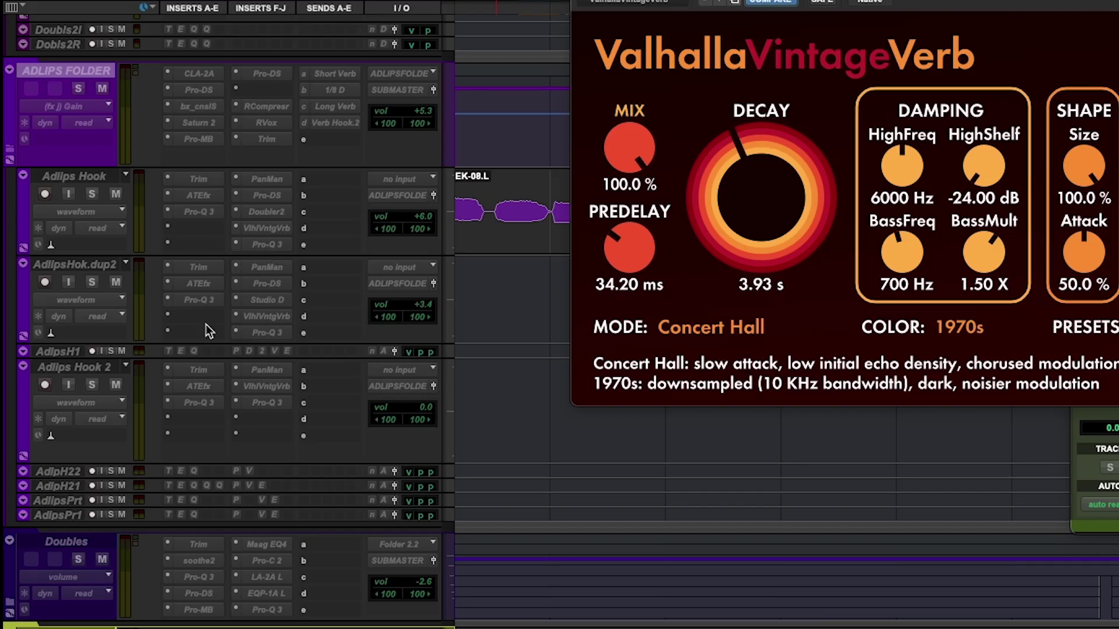
{"action": "left_click", "coordinate": [13, 154]}
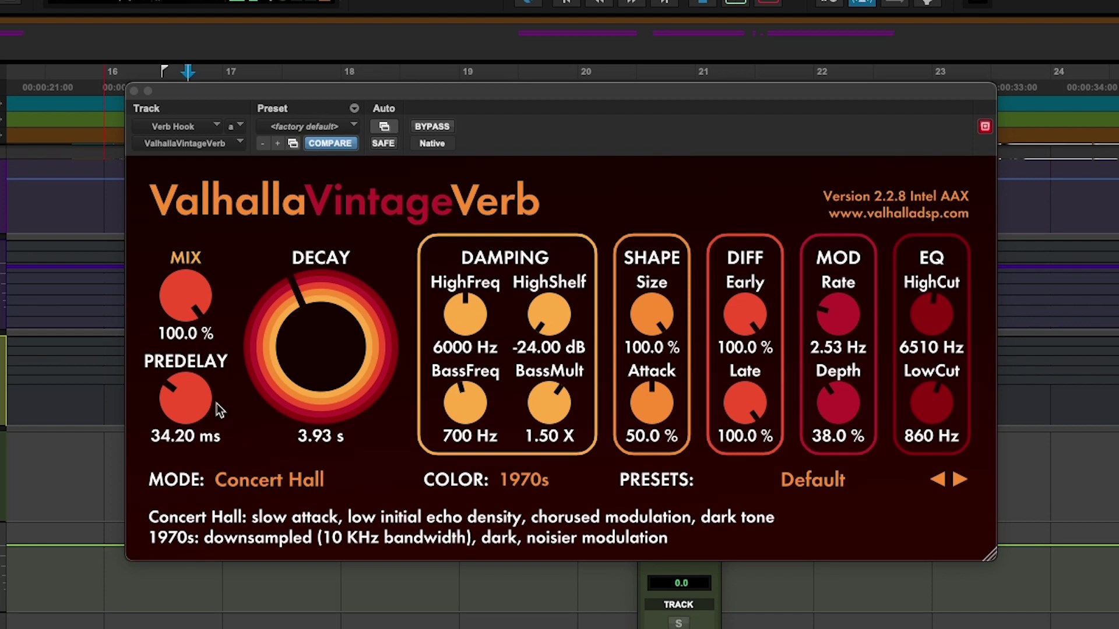
{"action": "mouse_move", "coordinate": [211, 408]}
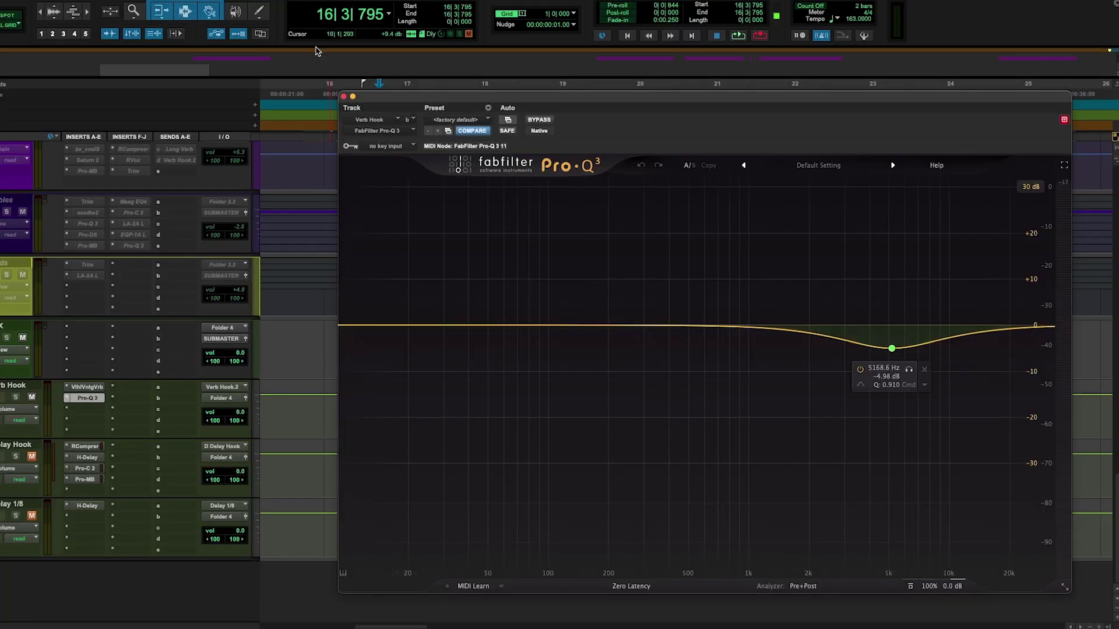
Step: Close the Verb Hook track's Pro-Q 3, select the track and play the session to hear the reverb
{"action": "left_click", "coordinate": [343, 96]}
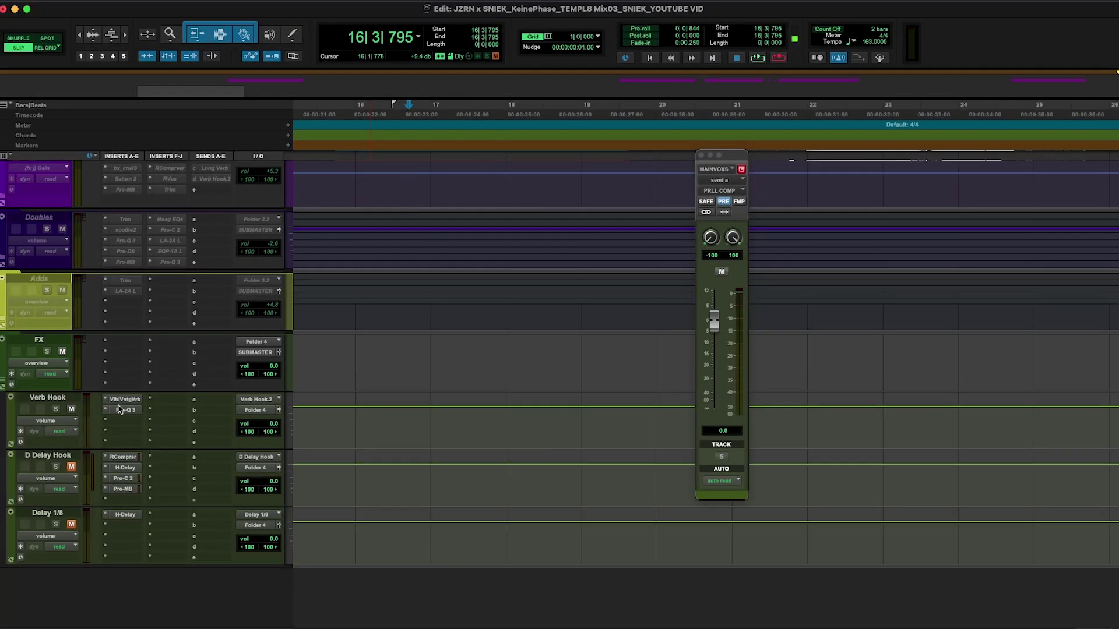
{"action": "left_click", "coordinate": [87, 387]}
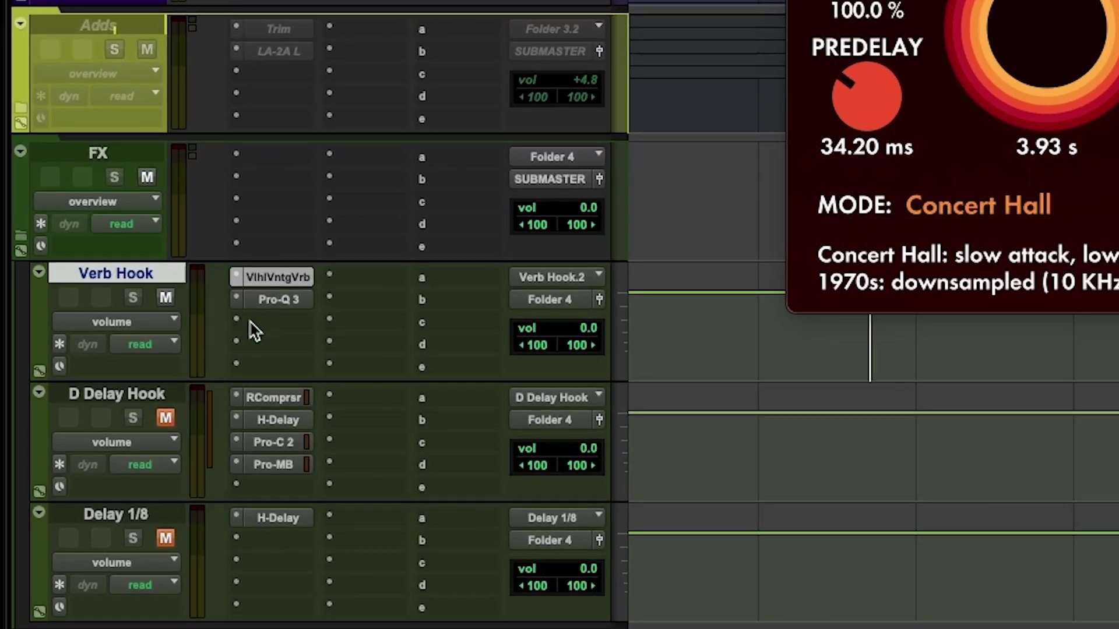
{"action": "key", "text": "space"}
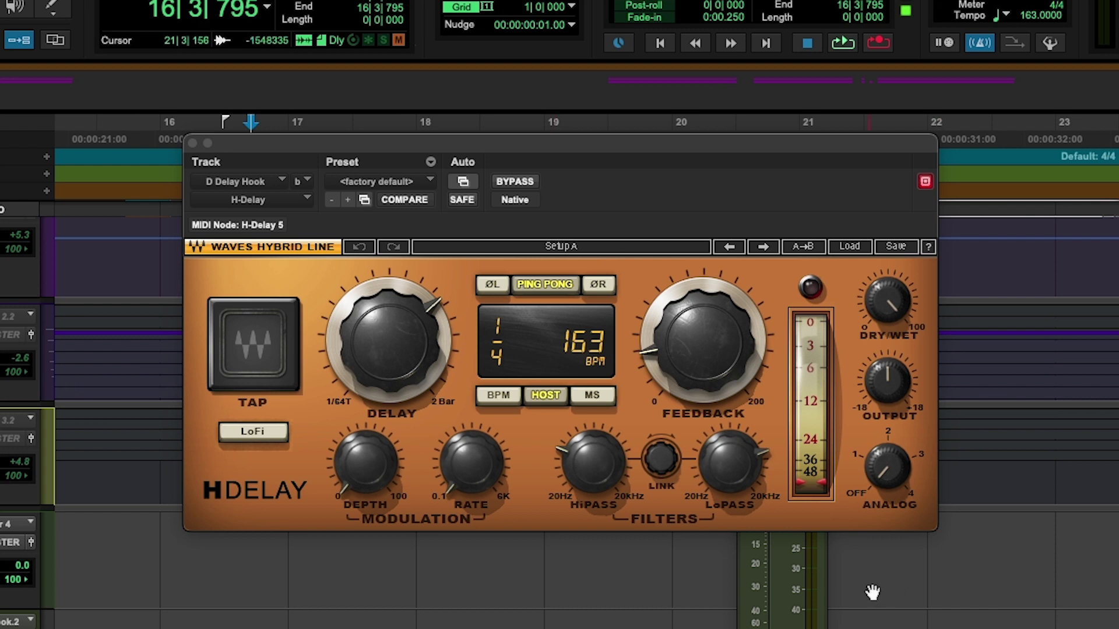
Step: Adjust the Analog control of the H-Delay on the D Delay Hook track
{"action": "left_click", "coordinate": [864, 469]}
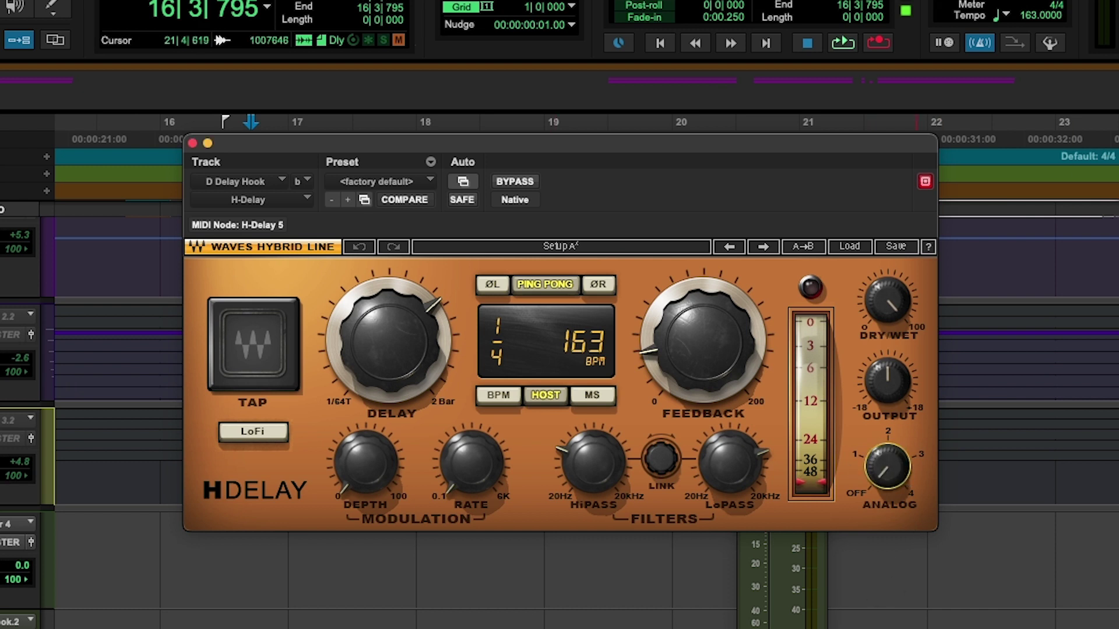
{"action": "mouse_move", "coordinate": [897, 471]}
{"action": "left_mouse_down"}
{"action": "mouse_move", "coordinate": [893, 500]}
{"action": "mouse_move", "coordinate": [888, 479]}
{"action": "left_mouse_up"}
{"action": "scroll", "coordinate": [888, 478], "scroll_direction": "down", "scroll_amount": 6}
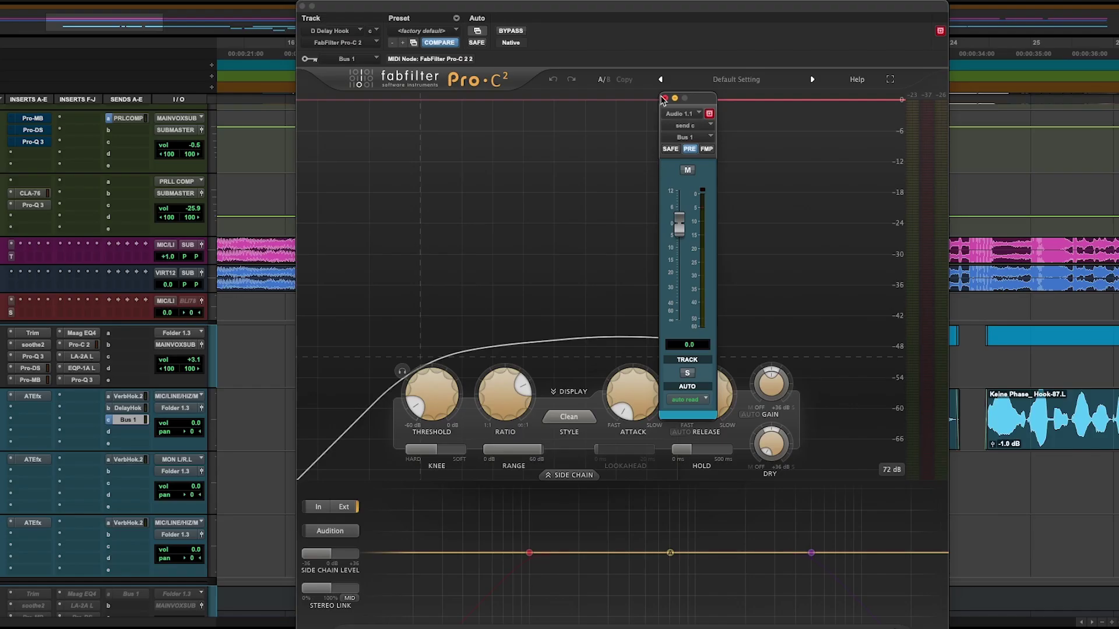
Step: Close the Audio 1.1 Bus 1 send window and check the bus choice for the D Delay Hook Pro-C 2's key input
{"action": "left_click", "coordinate": [665, 100]}
{"action": "left_click", "coordinate": [347, 58]}
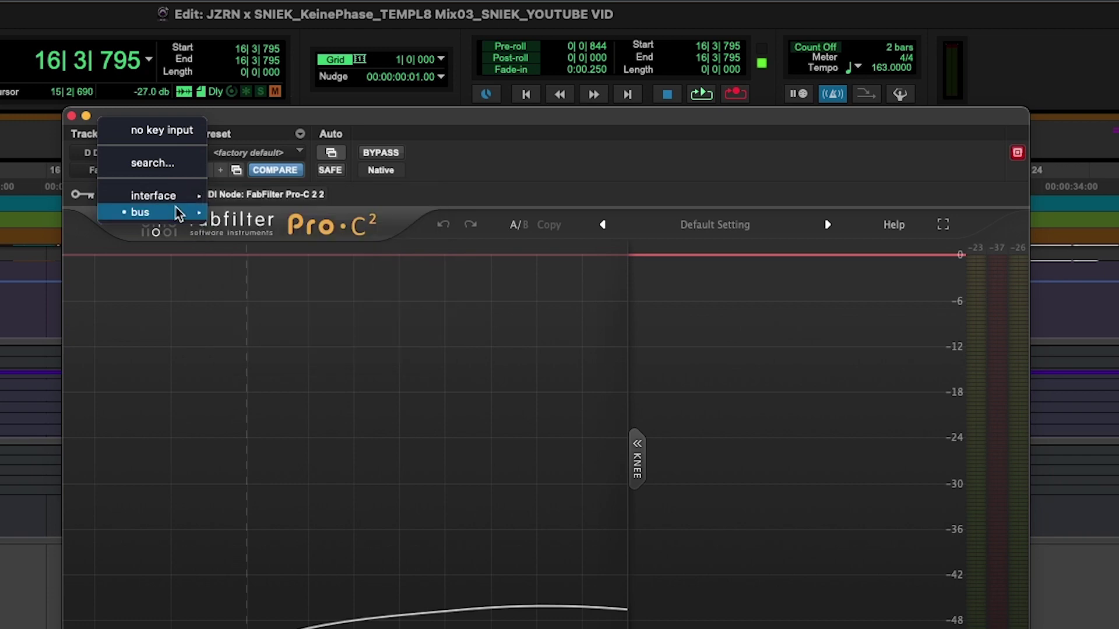
{"action": "mouse_move", "coordinate": [390, 74]}
{"action": "left_click", "coordinate": [297, 52]}
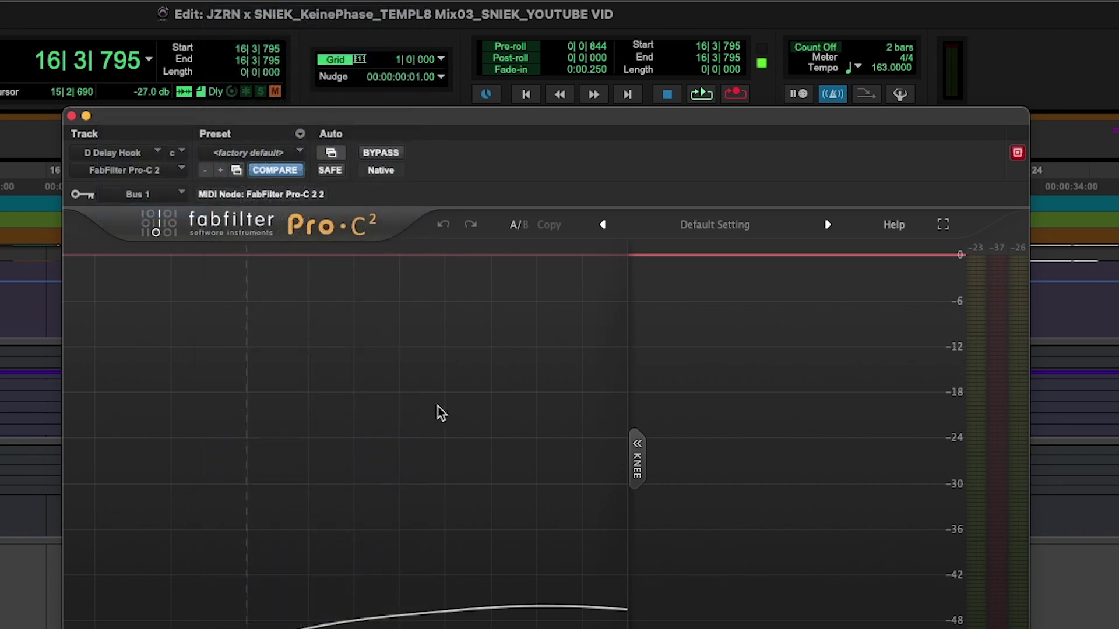
Step: Set the D Delay Hook Pro-C 2's threshold to -51.82 dB and adjust its hold time
{"action": "left_click", "coordinate": [132, 423]}
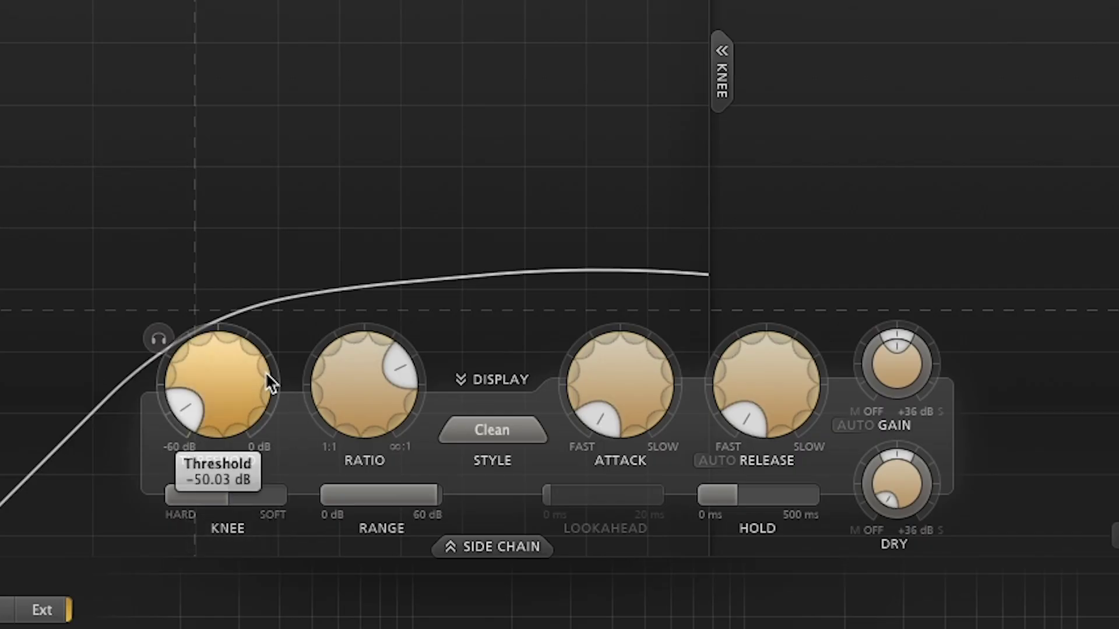
{"action": "left_click_drag", "start_coordinate": [307, 234], "coordinate": [293, 238]}
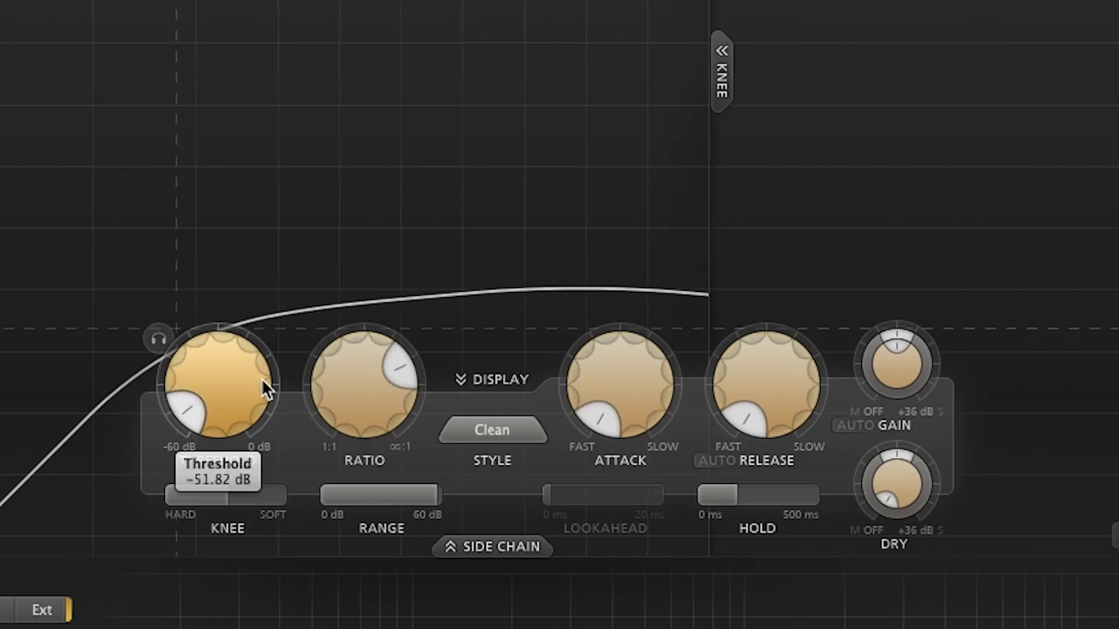
{"action": "mouse_move", "coordinate": [644, 378]}
{"action": "mouse_move", "coordinate": [712, 493]}
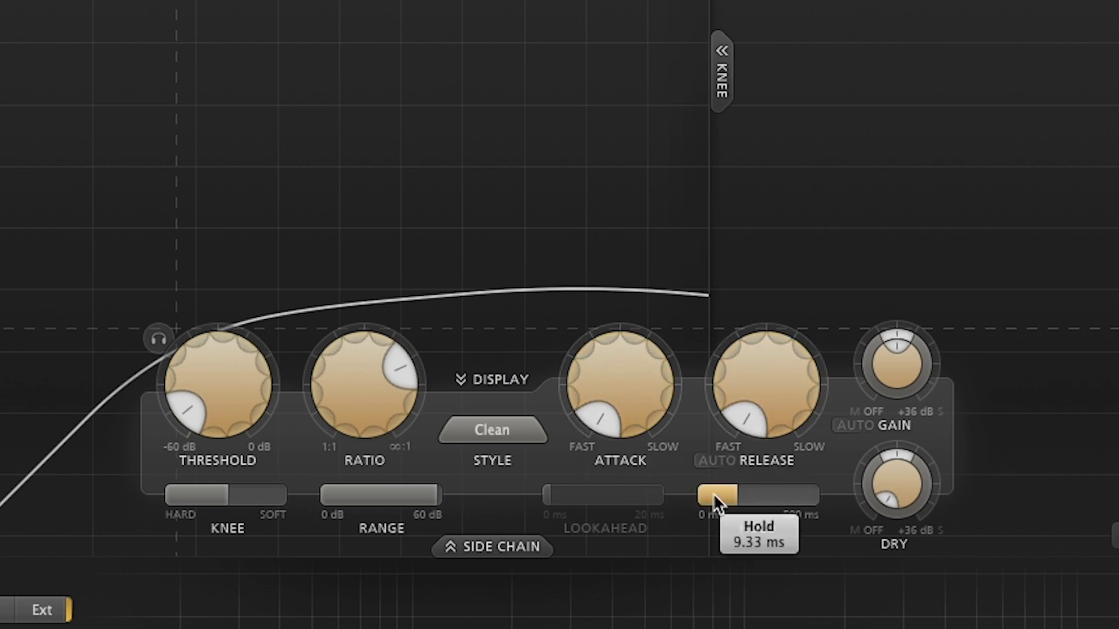
{"action": "left_click_drag", "start_coordinate": [727, 498], "coordinate": [749, 500]}
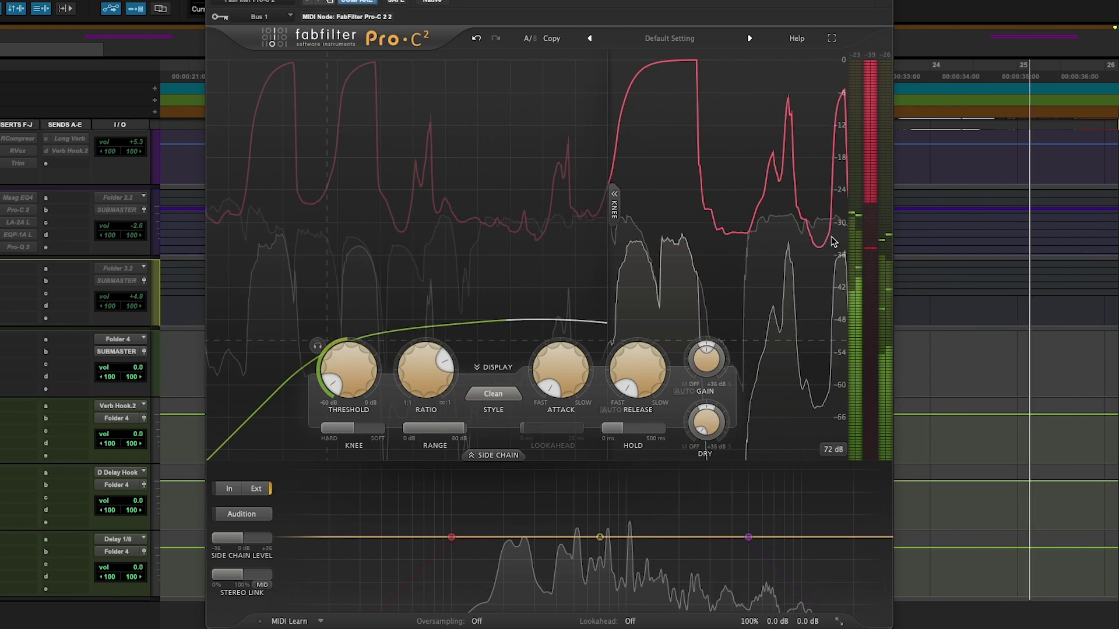
{"action": "key", "text": "space"}
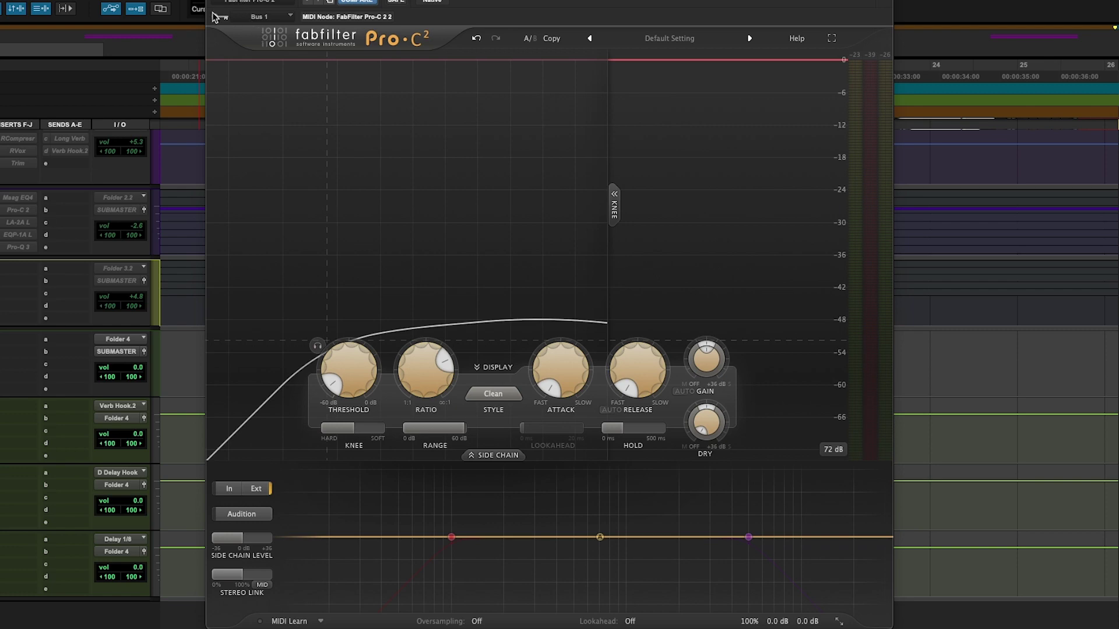
Step: Play the hook section from bar 16 to listen to the Mains.1 vocals with their effects
{"action": "scroll", "coordinate": [180, 416], "scroll_direction": "up", "scroll_amount": 10}
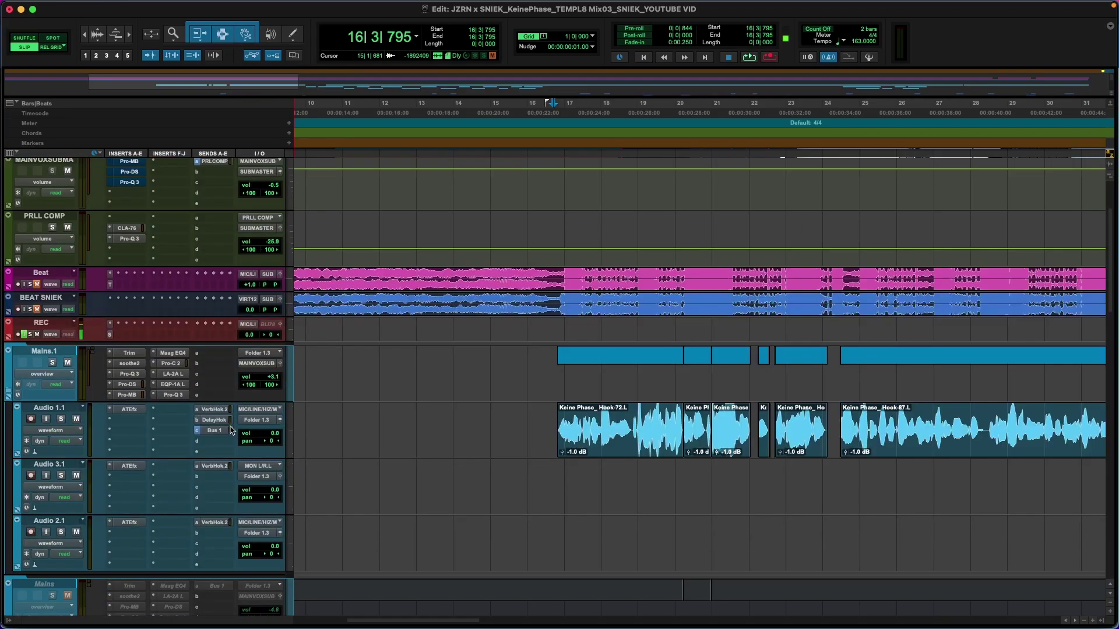
{"action": "scroll", "coordinate": [181, 416], "scroll_direction": "up", "scroll_amount": 5}
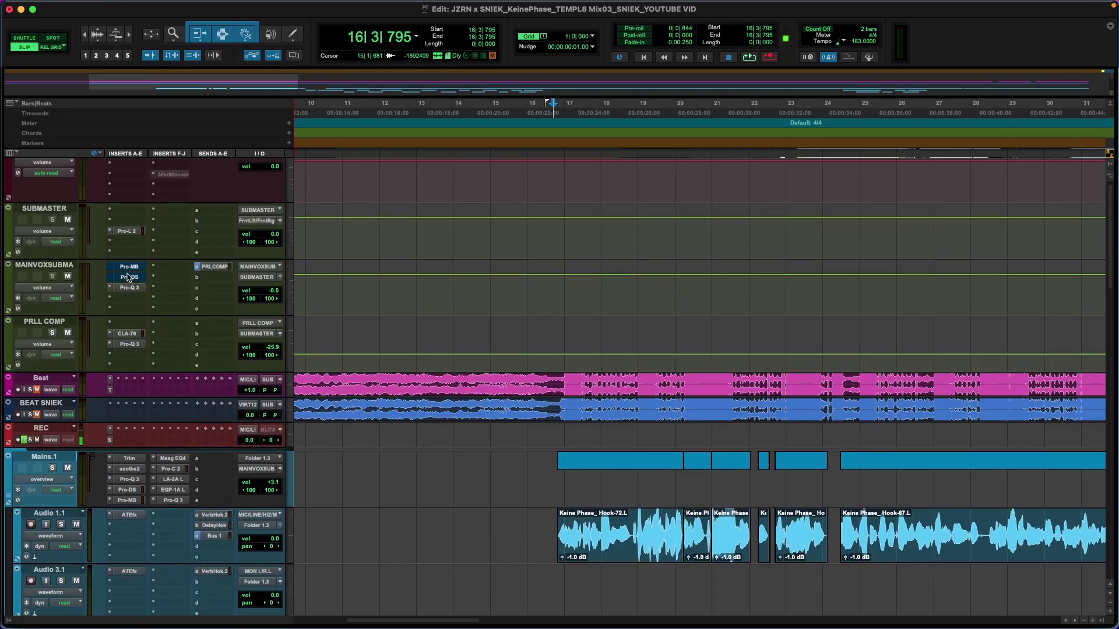
{"action": "scroll", "coordinate": [327, 392], "scroll_direction": "down", "scroll_amount": 4}
{"action": "key", "text": "super+bracketleft"}
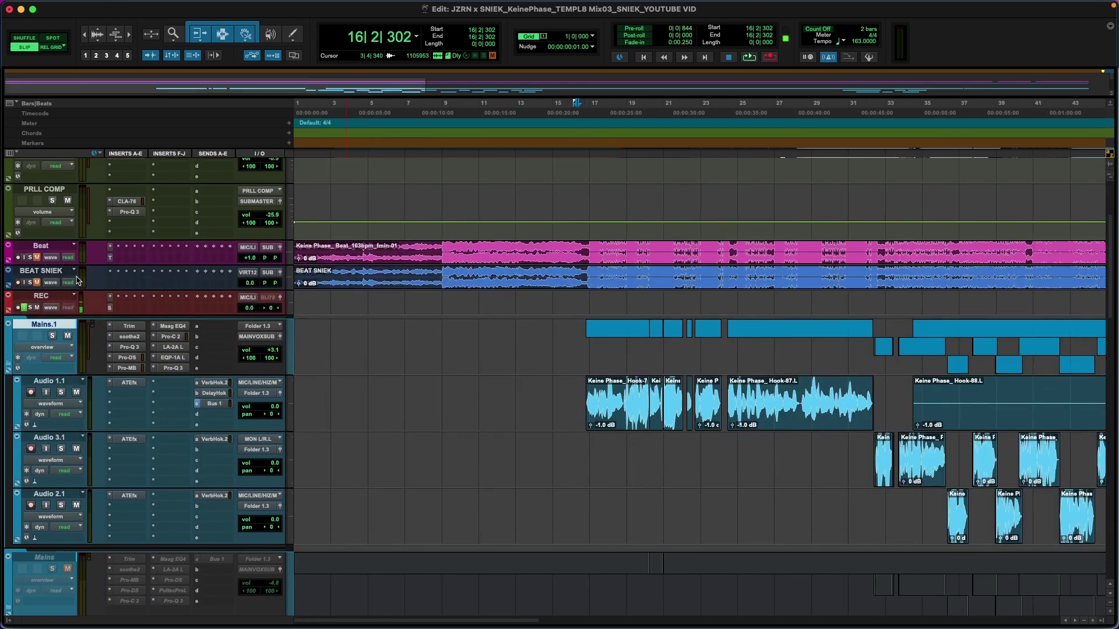
{"action": "key", "text": "space"}
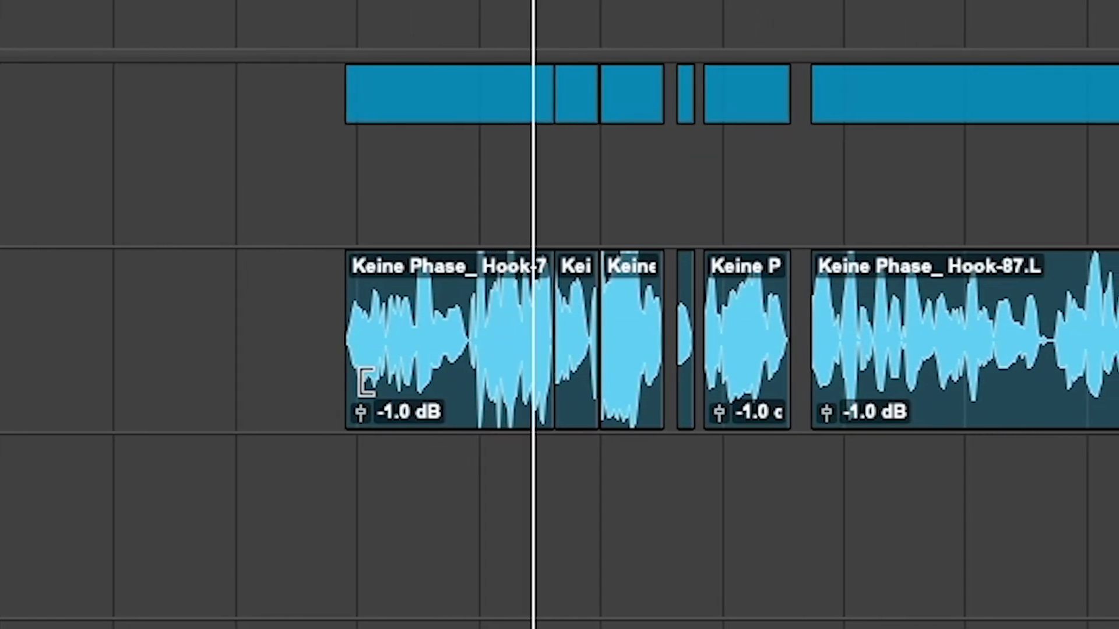
{"action": "key", "text": "space"}
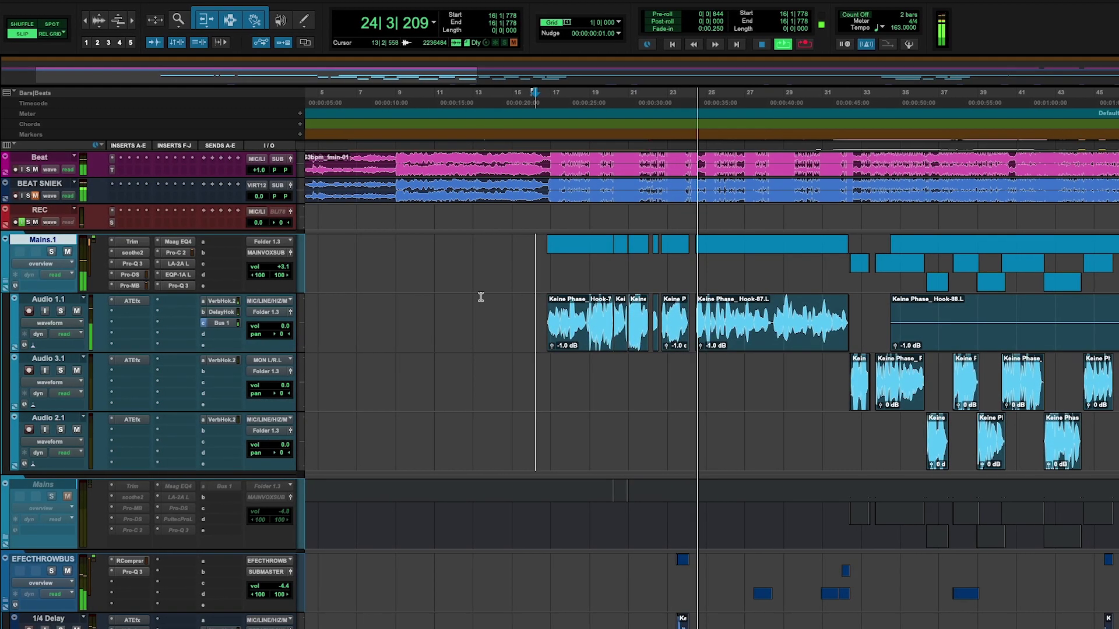
{"action": "scroll", "coordinate": [757, 431], "scroll_direction": "down", "scroll_amount": 3}
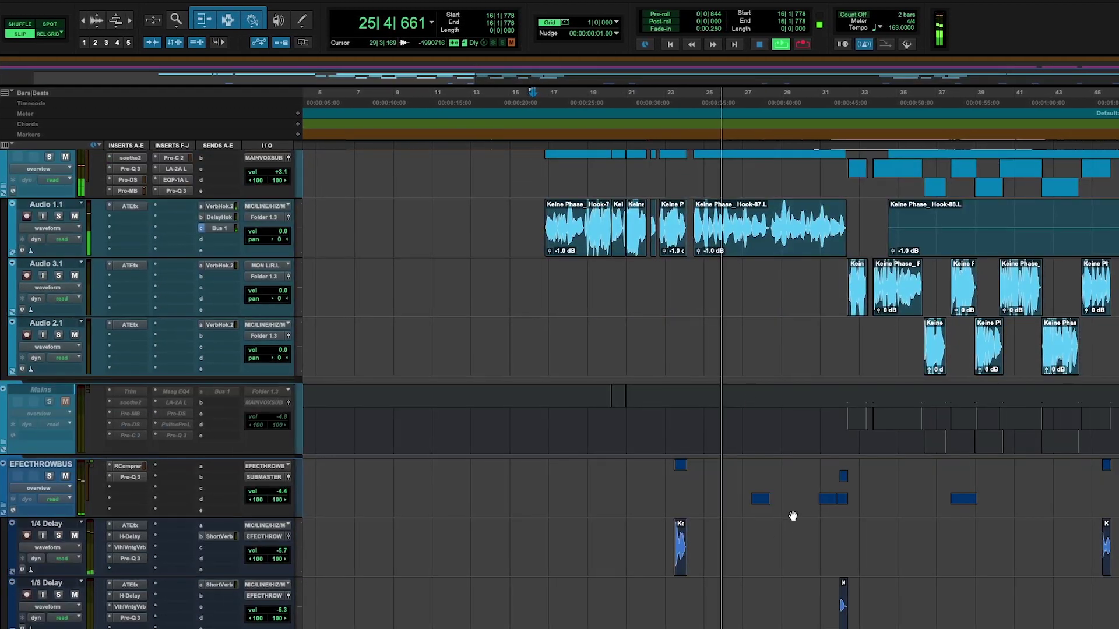
{"action": "scroll", "coordinate": [790, 515], "scroll_direction": "up", "scroll_amount": 1}
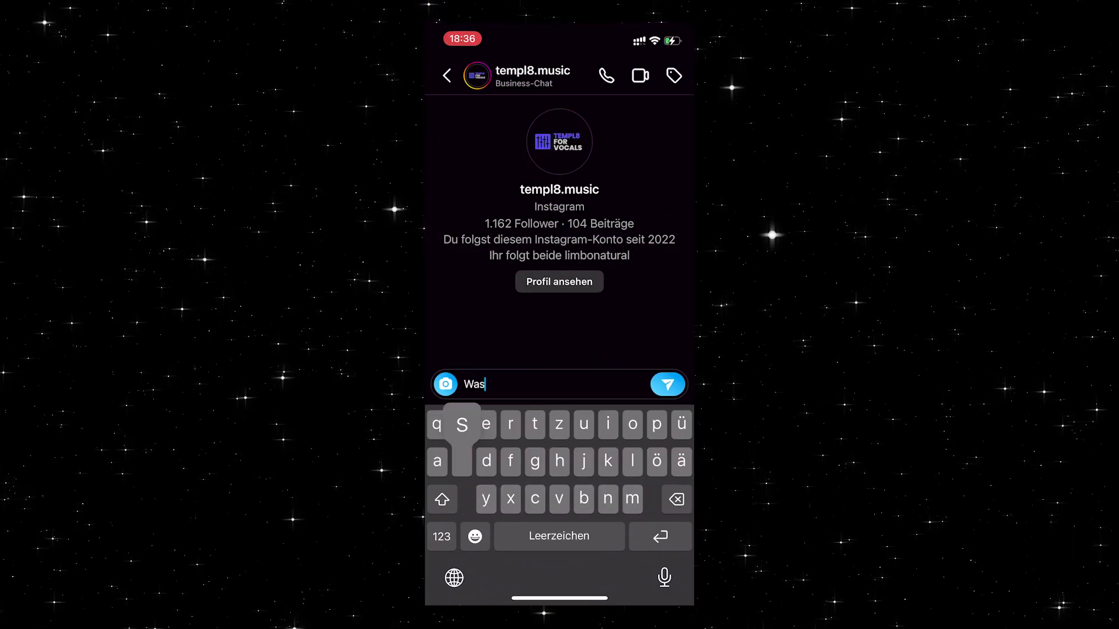
Step: Switch to the Instagram chat with templ8.music and write the message "Was geht! Ich hätte Bock auf den Wor"
{"action": "type", "text": "geht! Ich hätte Bock auf den"}
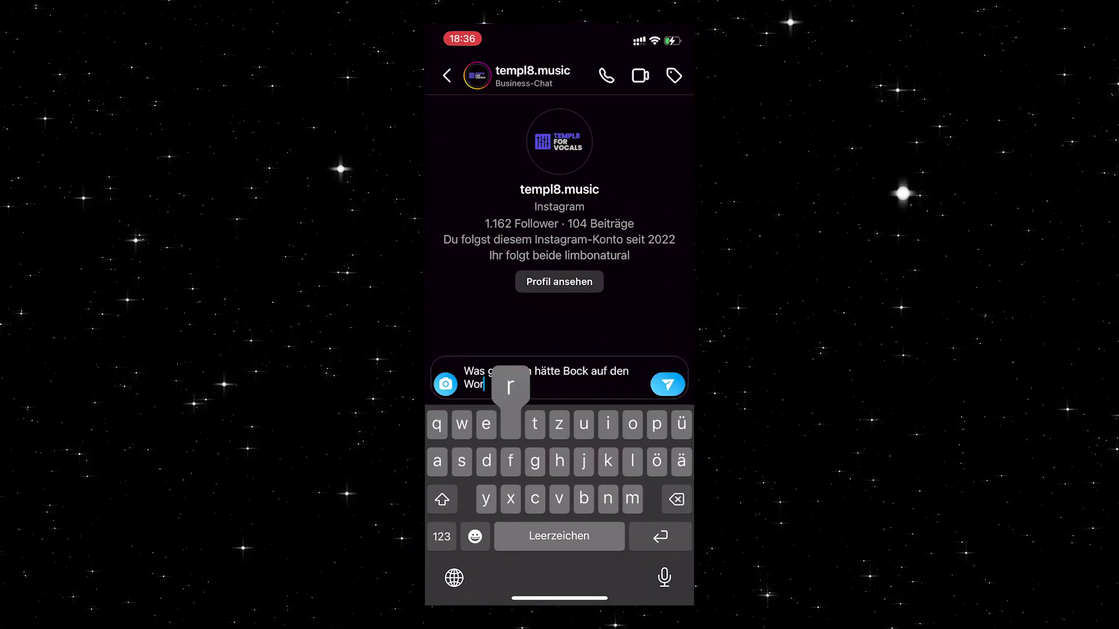